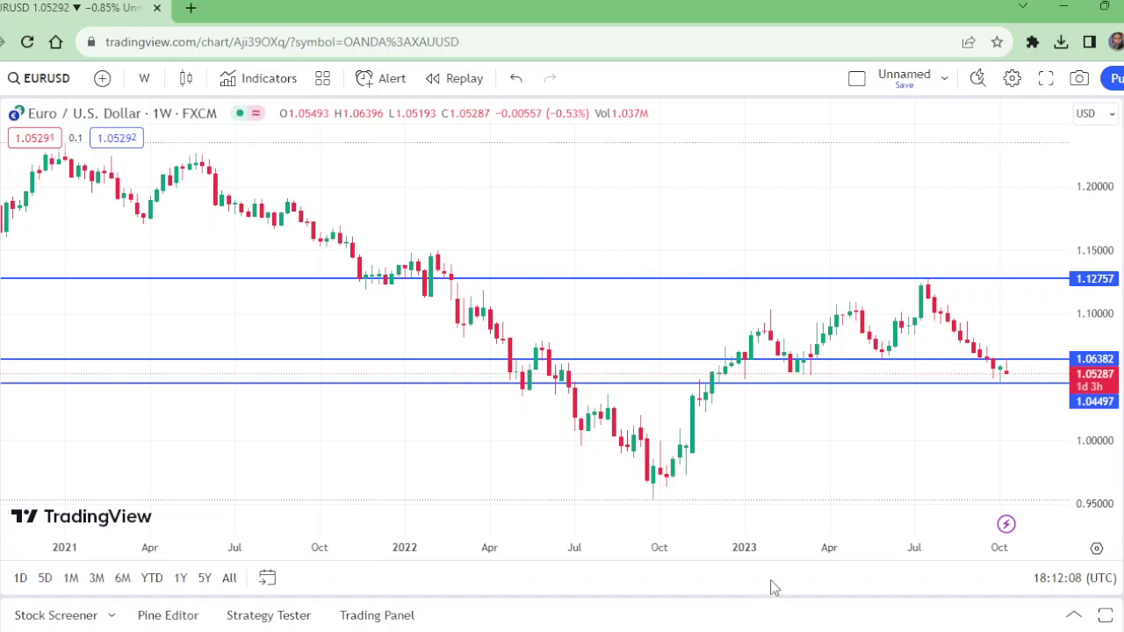
# - Zoom the weekly chart in three steps to frame 2022–late 2023, then select the lower blue line
pyautogui.moveTo(617, 513)
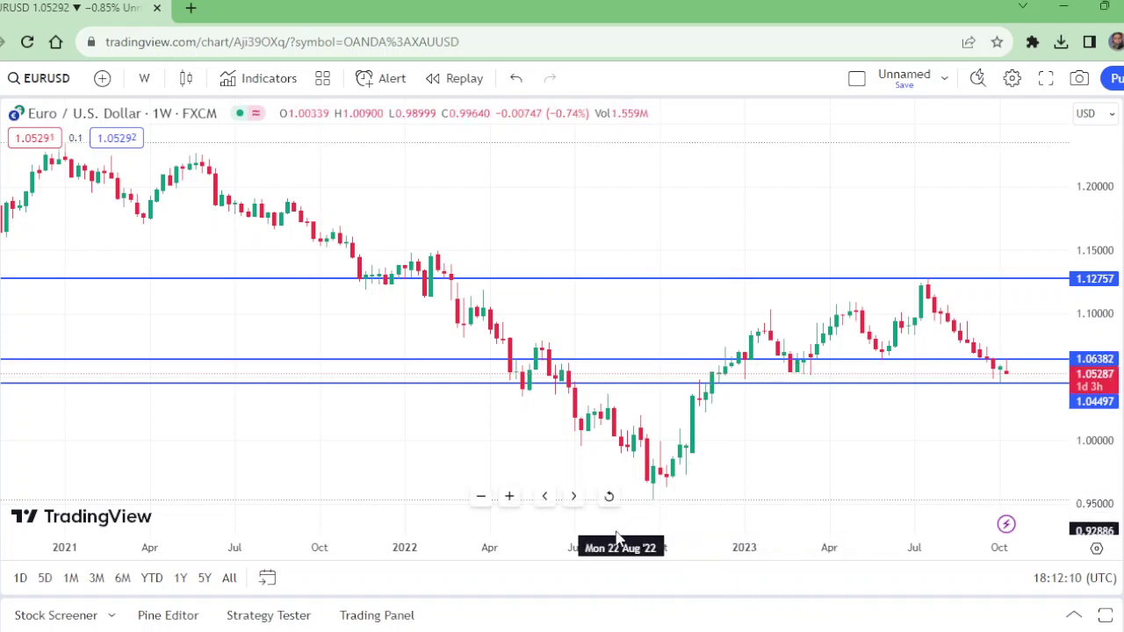
pyautogui.click(508, 498)
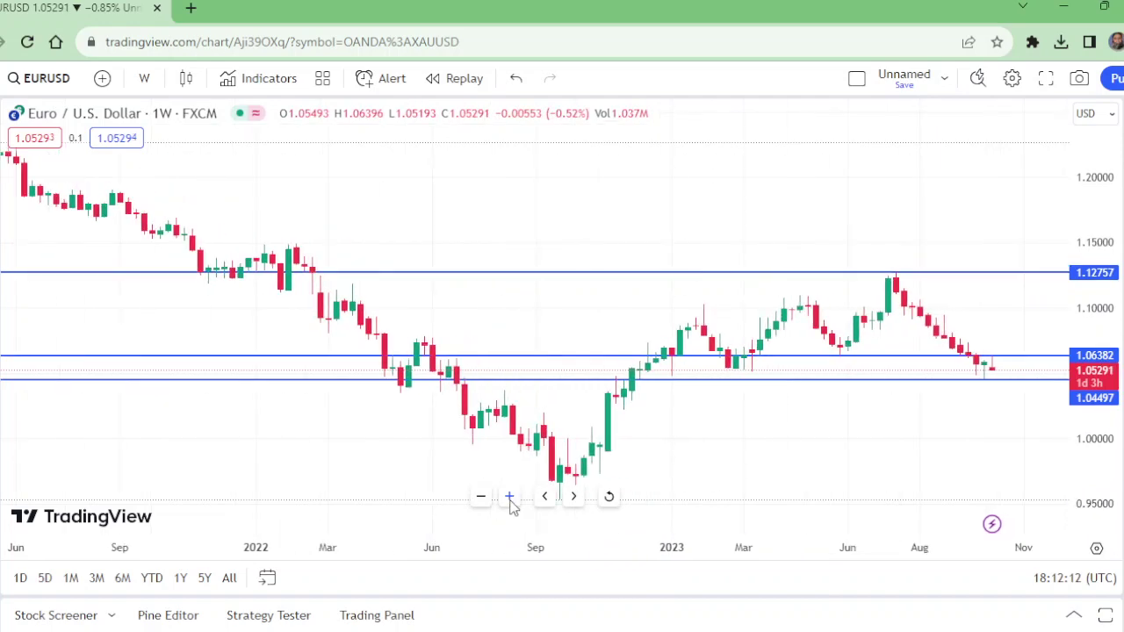
pyautogui.click(510, 498)
pyautogui.click(510, 498)
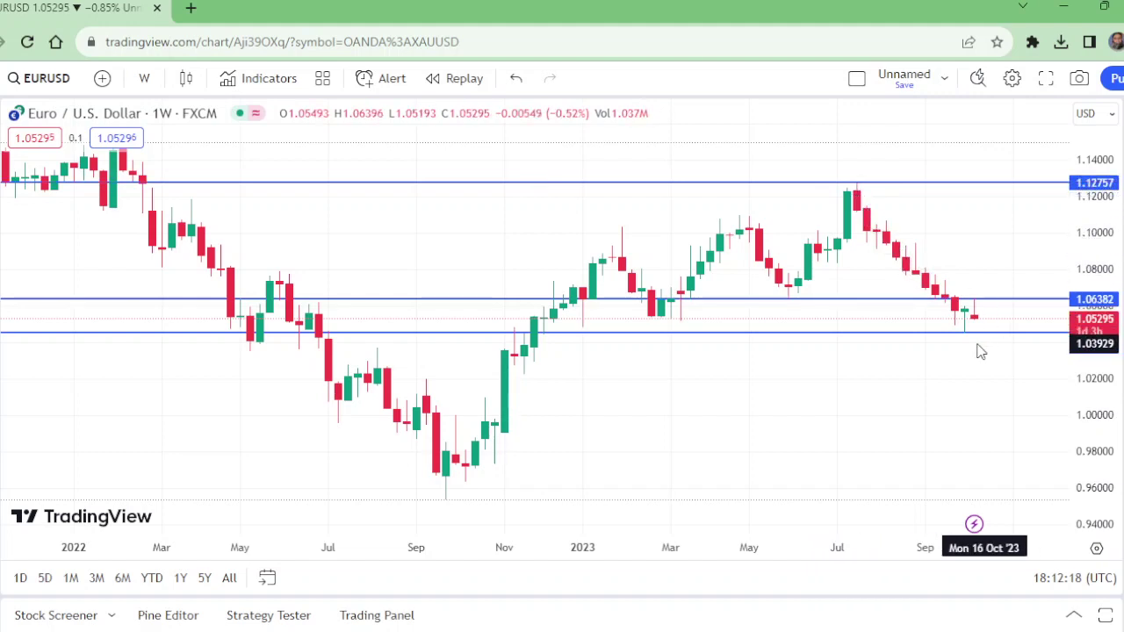
pyautogui.click(515, 332)
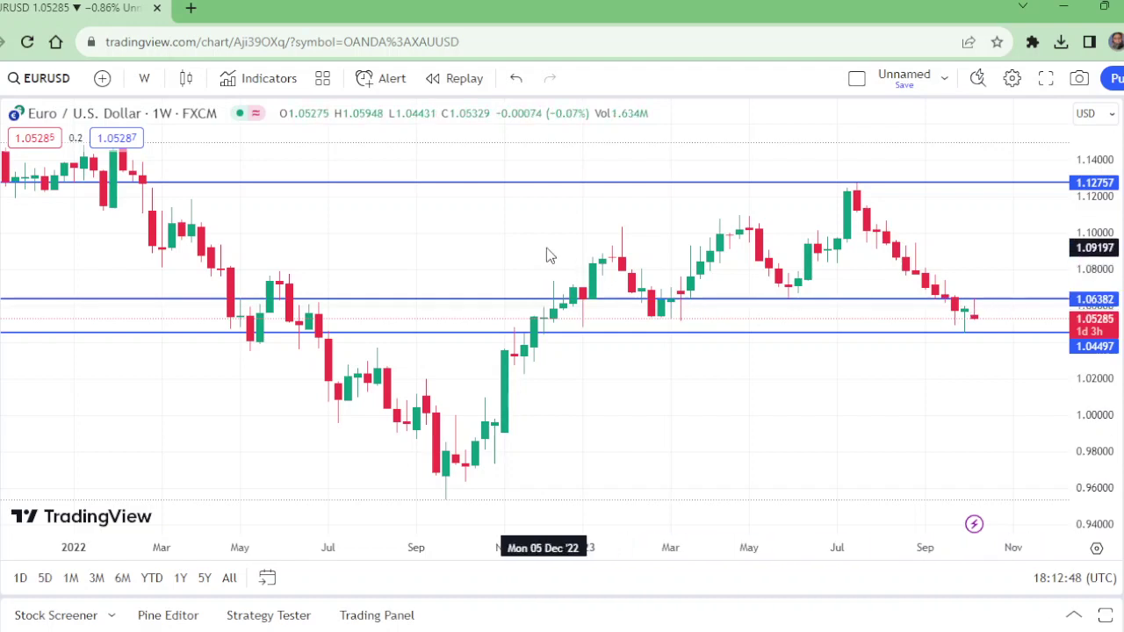
# - Change the chart interval from W to 1 day
pyautogui.click(147, 79)
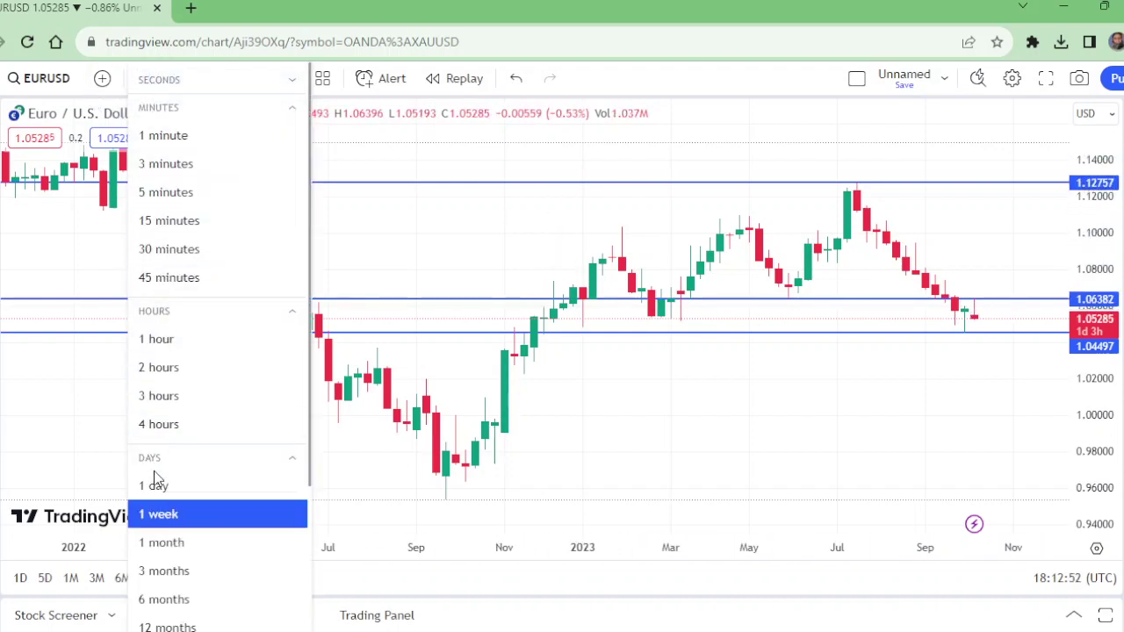
pyautogui.click(160, 495)
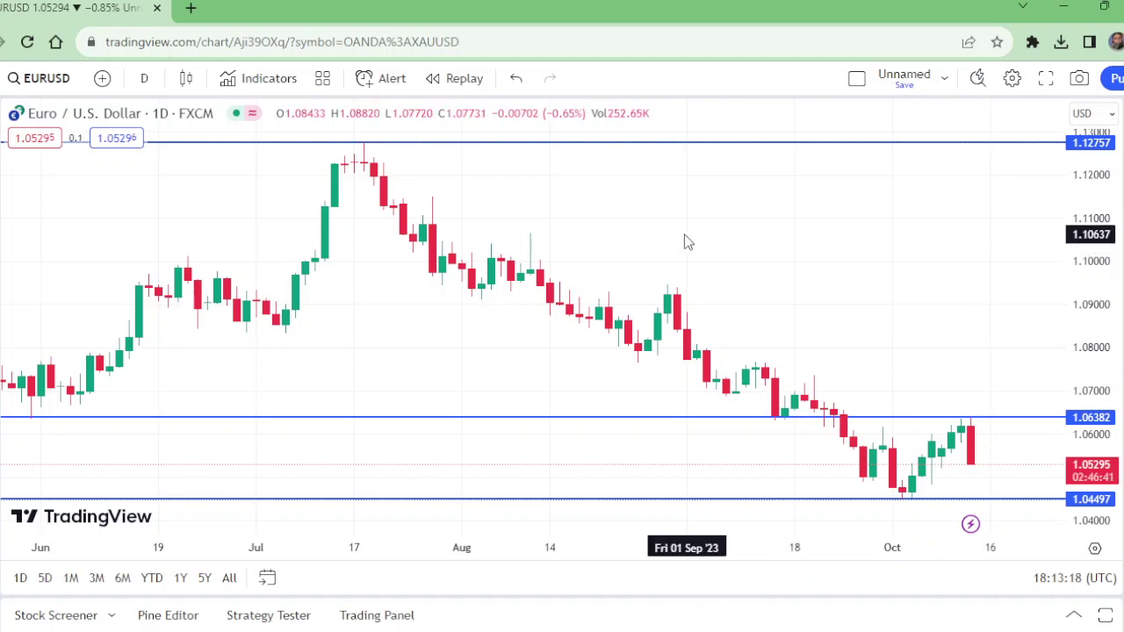
# - Zoom the daily chart out five steps to show more days
pyautogui.moveTo(557, 497)
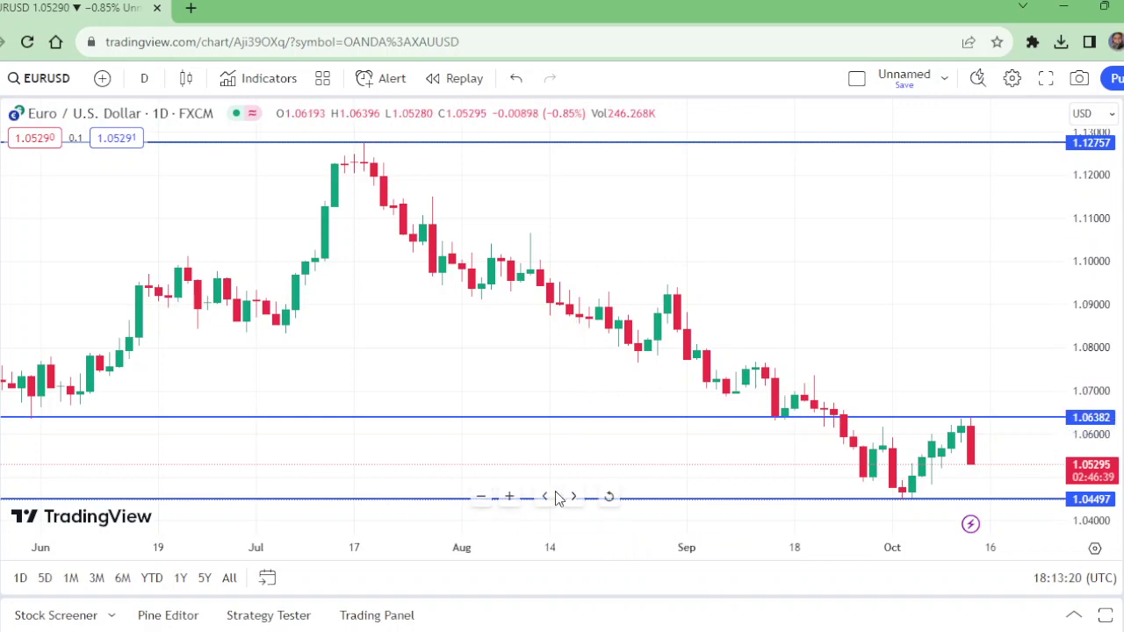
pyautogui.click(480, 498)
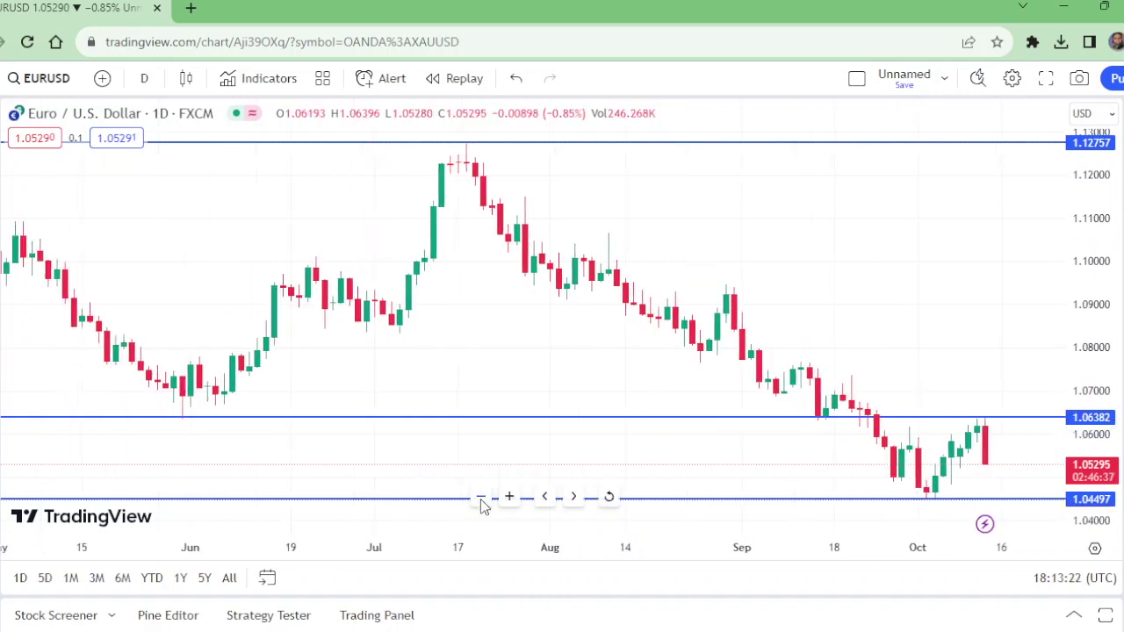
pyautogui.click(481, 499)
pyautogui.click(480, 499)
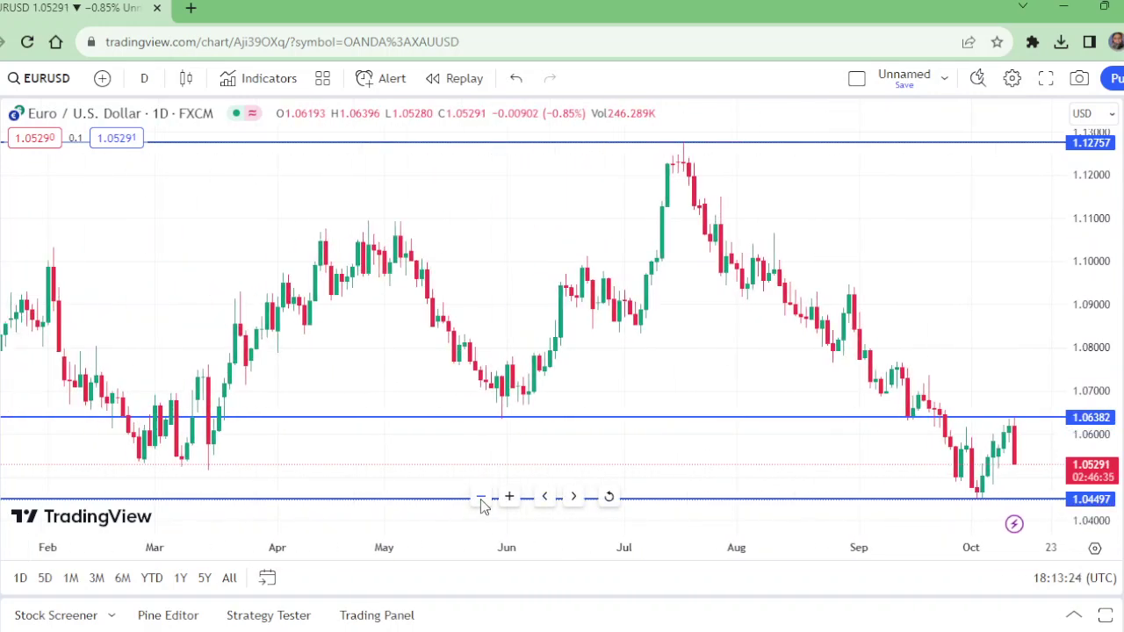
pyautogui.click(480, 499)
pyautogui.click(480, 499)
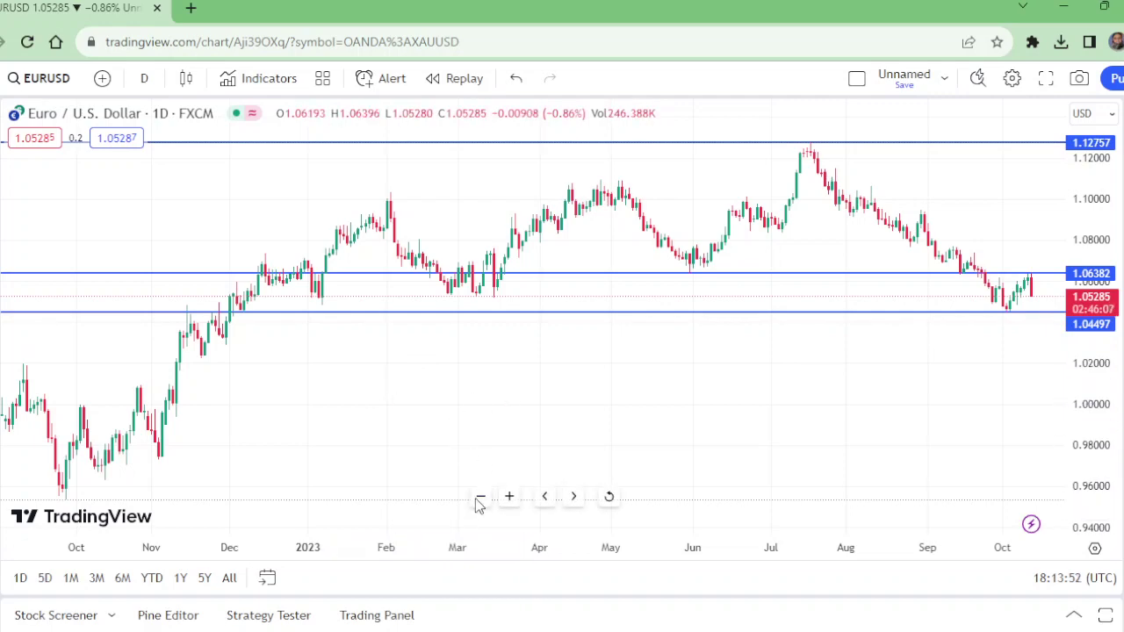
# - Zoom out five more steps into older history, then reset the chart view
pyautogui.click(480, 502)
pyautogui.click(480, 502)
pyautogui.click(480, 502)
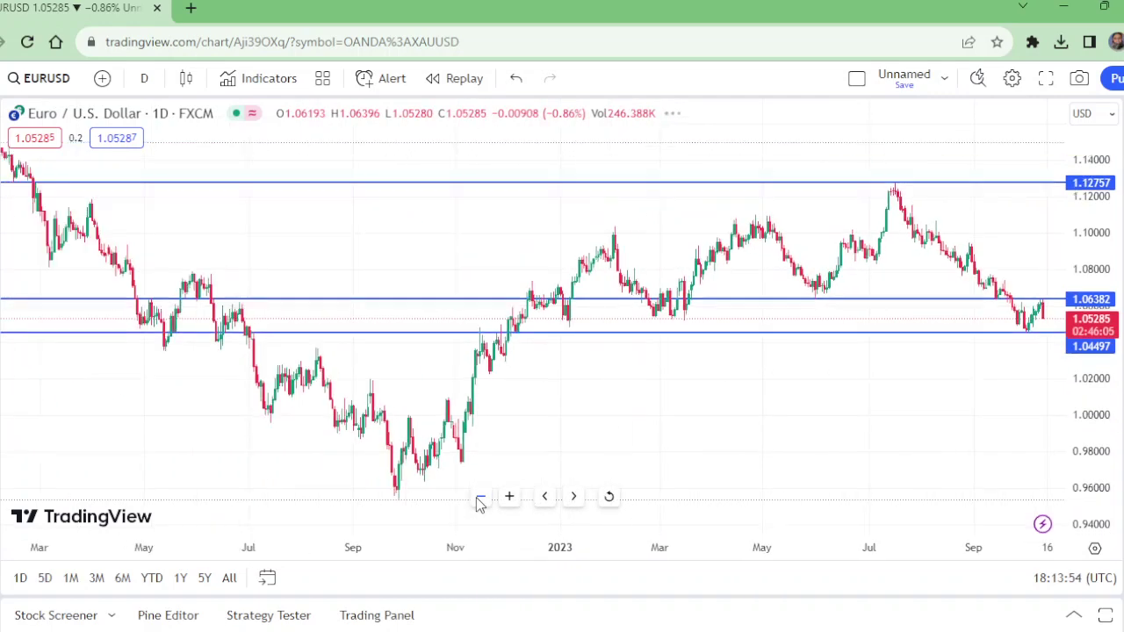
pyautogui.click(480, 502)
pyautogui.click(480, 502)
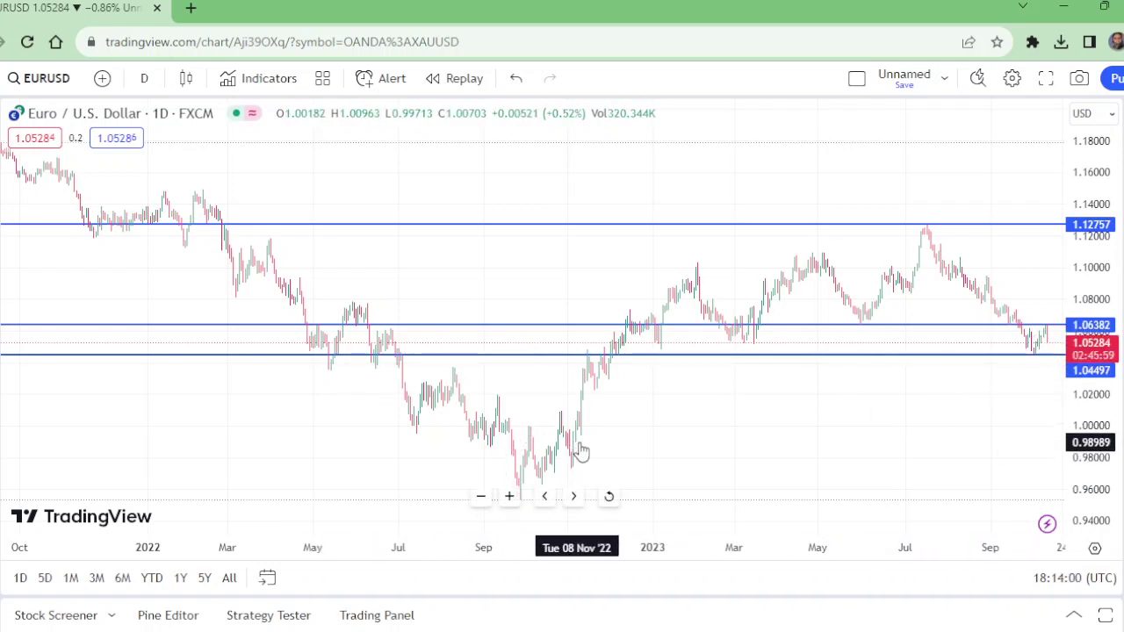
pyautogui.click(610, 497)
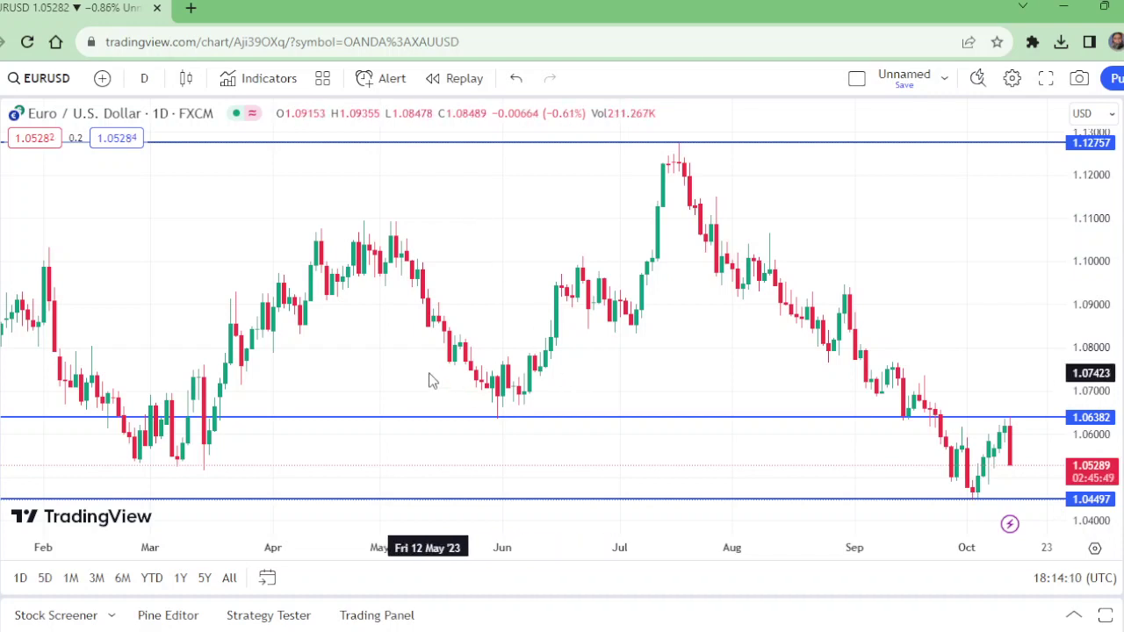
# - Switch to 1-hour candles and raise the lower blue line to about 1.05277
pyautogui.click(146, 79)
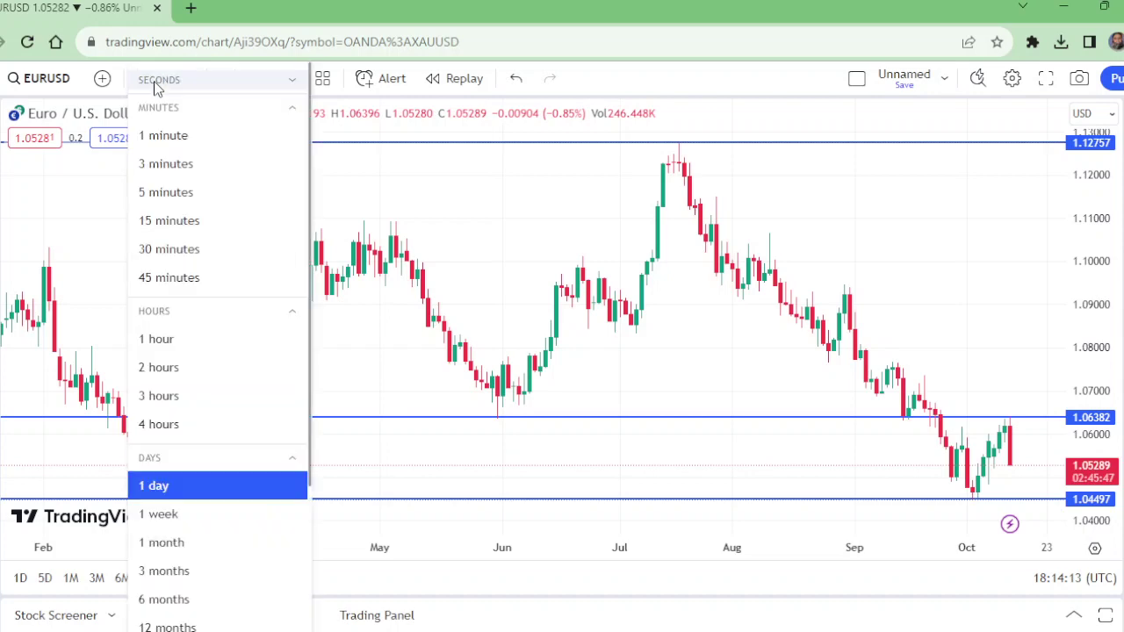
pyautogui.click(158, 340)
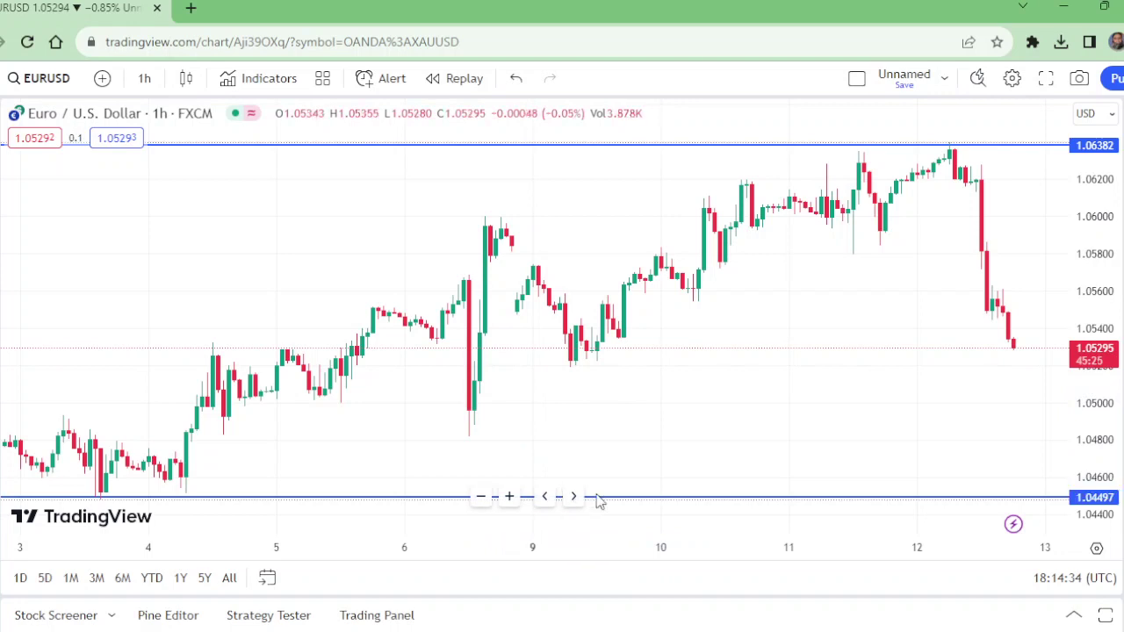
pyautogui.moveTo(633, 499)
pyautogui.mouseDown()
pyautogui.moveTo(656, 363)
pyautogui.moveTo(670, 344)
pyautogui.moveTo(680, 352)
pyautogui.mouseUp()
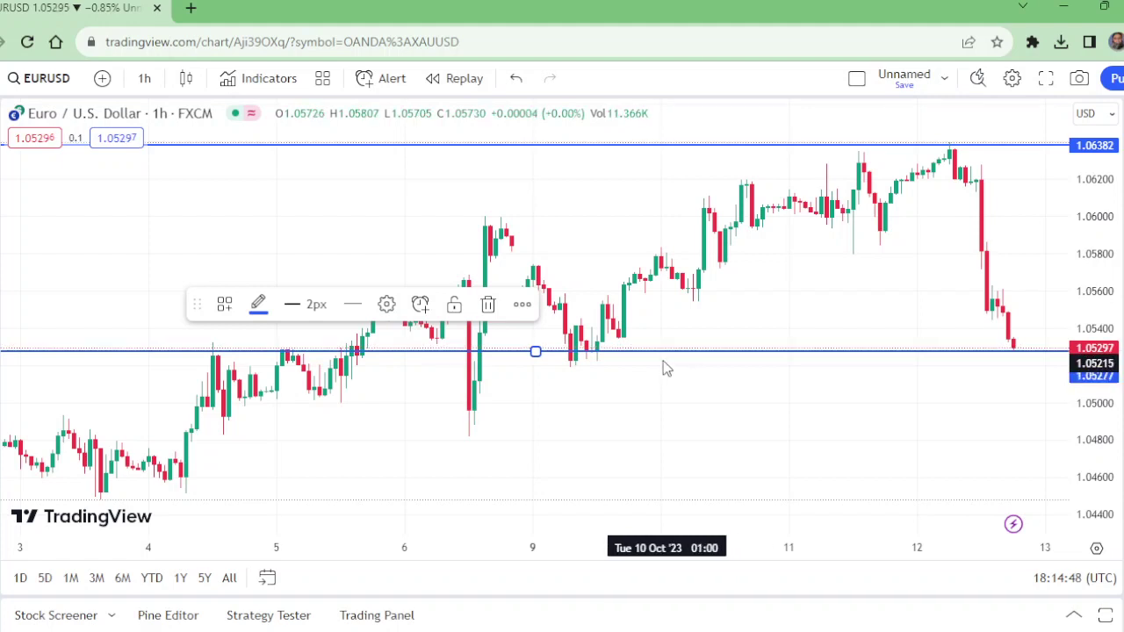
# - Switch to 15-minute candles and move the blue lines to 1.05791 and 1.06268
pyautogui.click(145, 79)
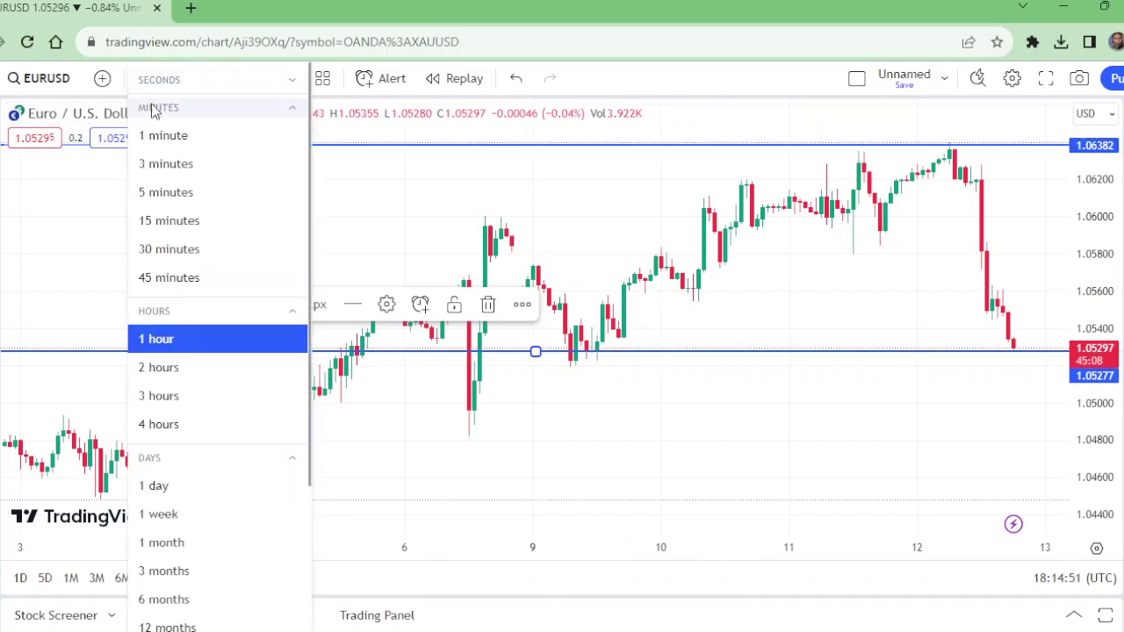
pyautogui.click(186, 230)
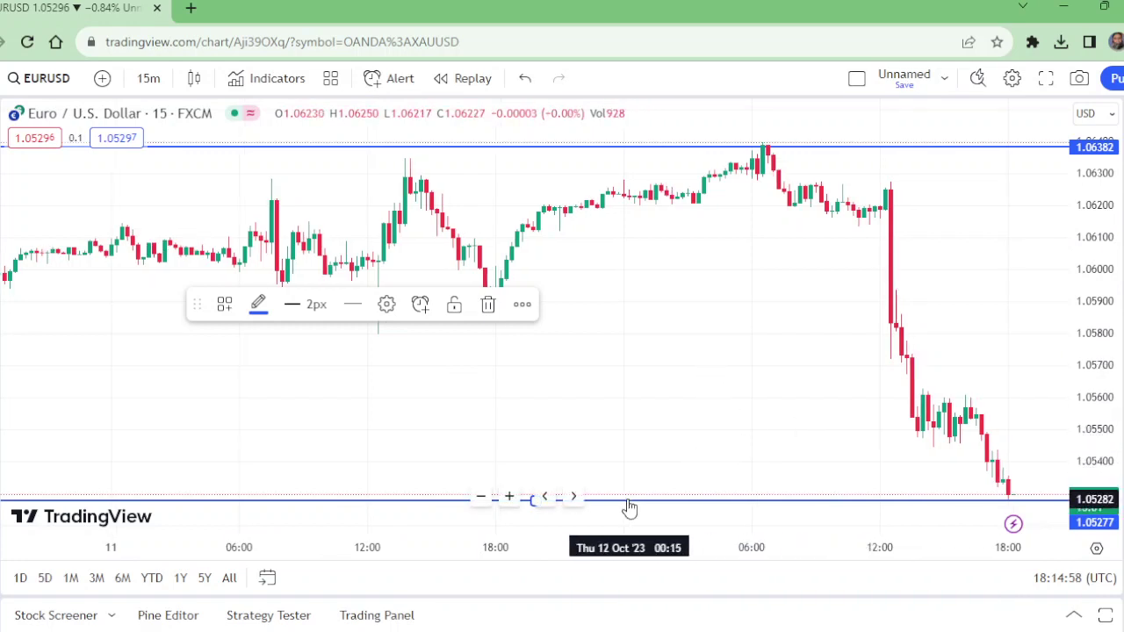
pyautogui.moveTo(630, 507); pyautogui.dragTo(661, 339)
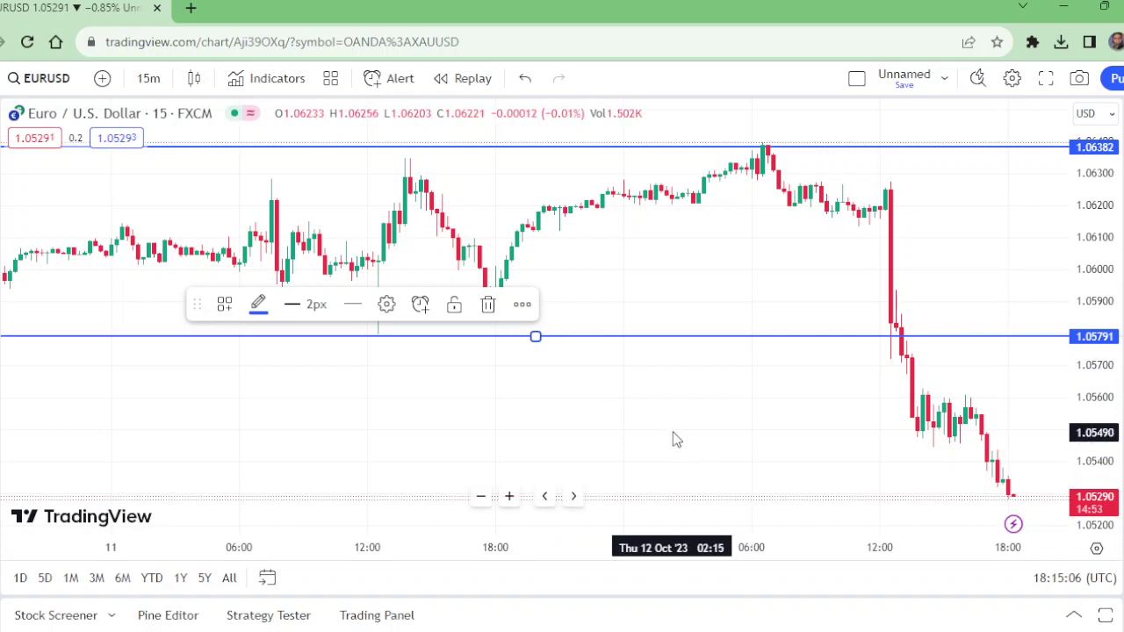
pyautogui.moveTo(659, 147); pyautogui.dragTo(671, 185)
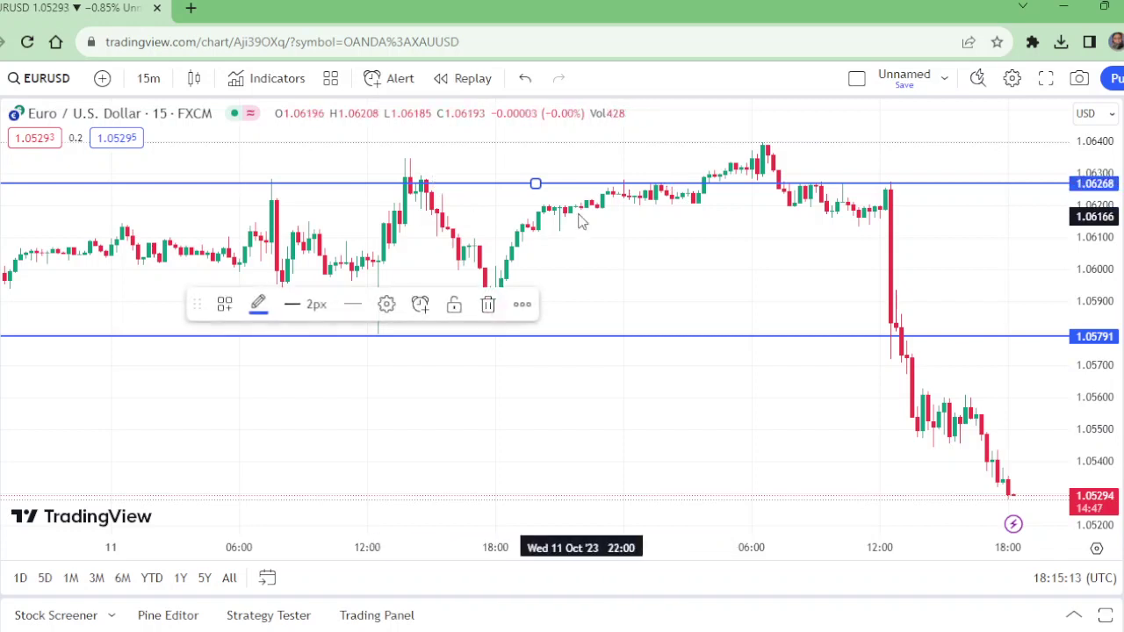
pyautogui.click(149, 79)
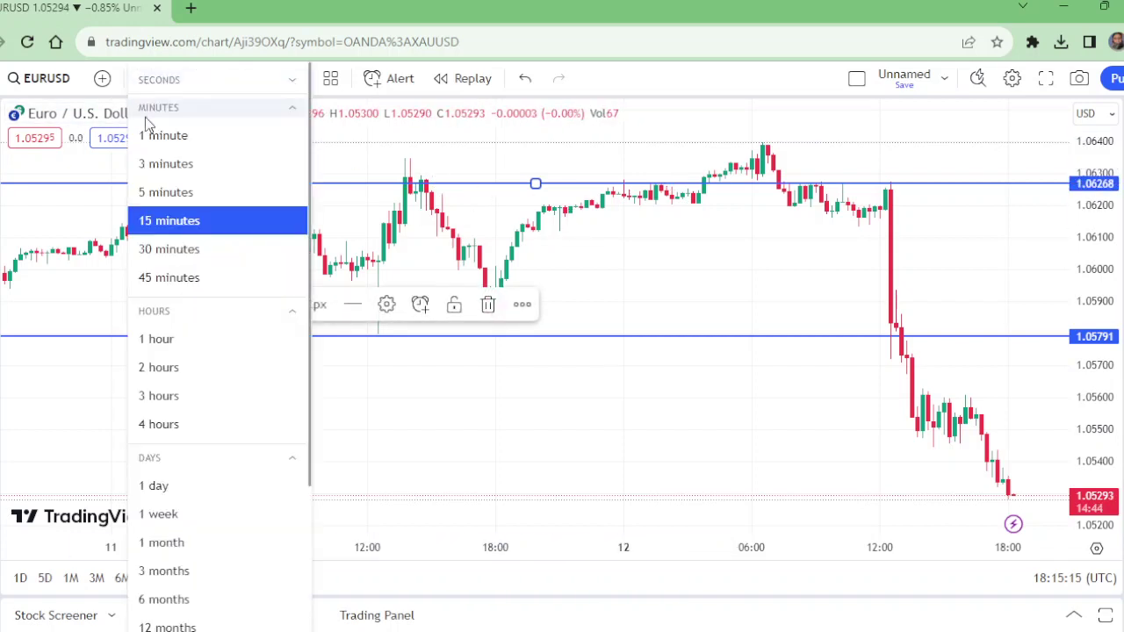
# - Return to daily candles and zoom in on recent price action
pyautogui.click(193, 490)
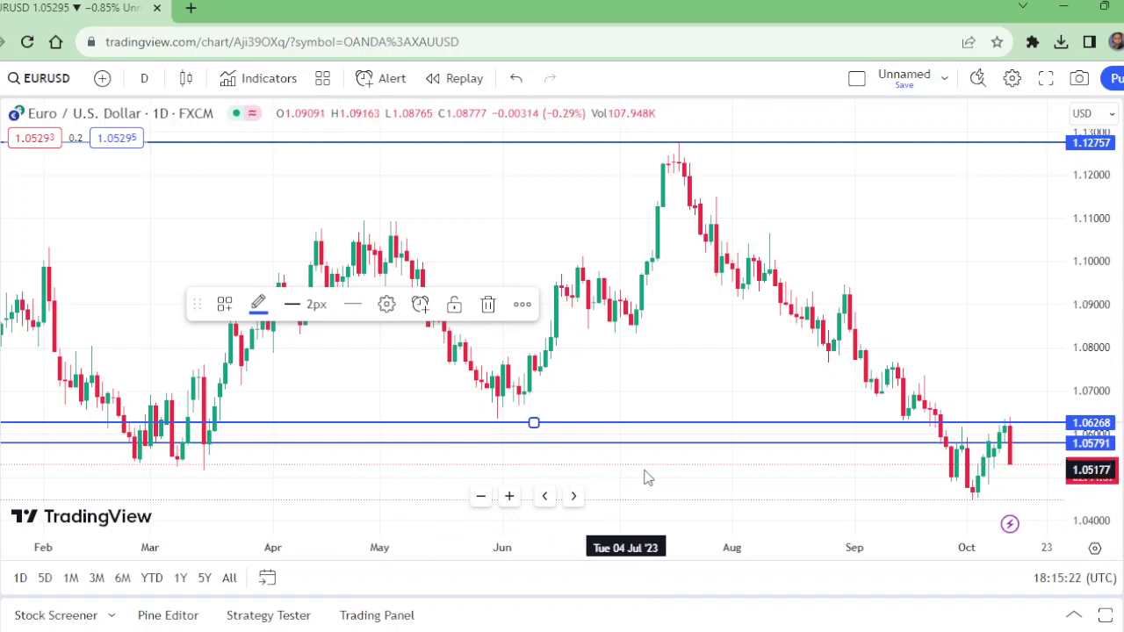
pyautogui.click(510, 496)
pyautogui.click(509, 496)
pyautogui.click(509, 497)
pyautogui.click(509, 497)
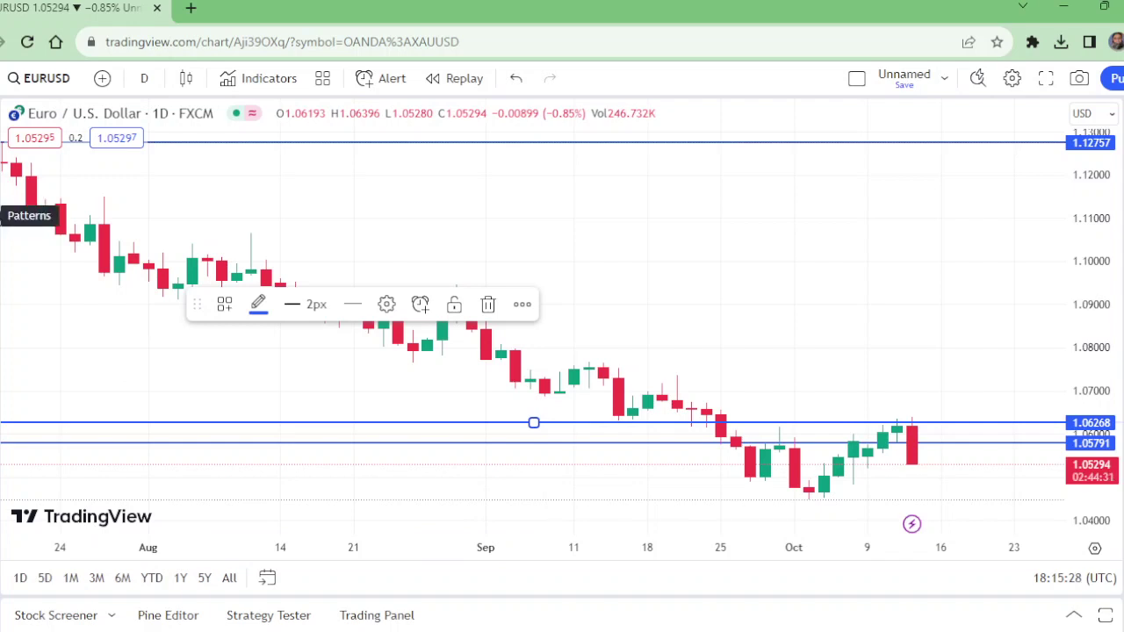
# - Place a Short Position on the latest candle at entry 1.05857 with stop at 1.06372
pyautogui.click(3, 255)
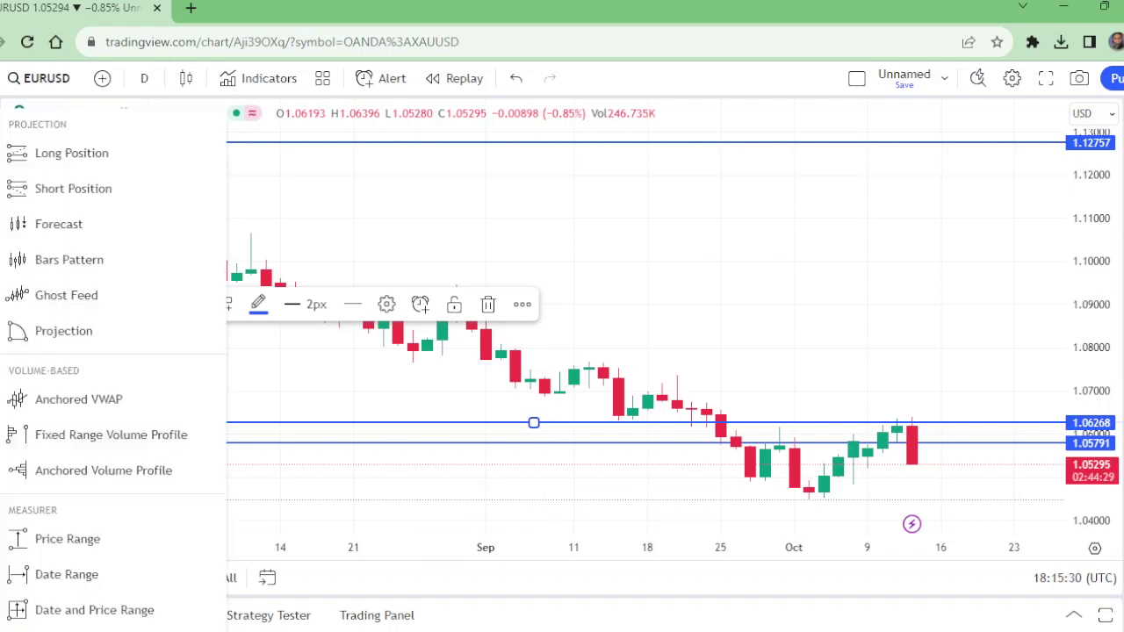
pyautogui.click(86, 195)
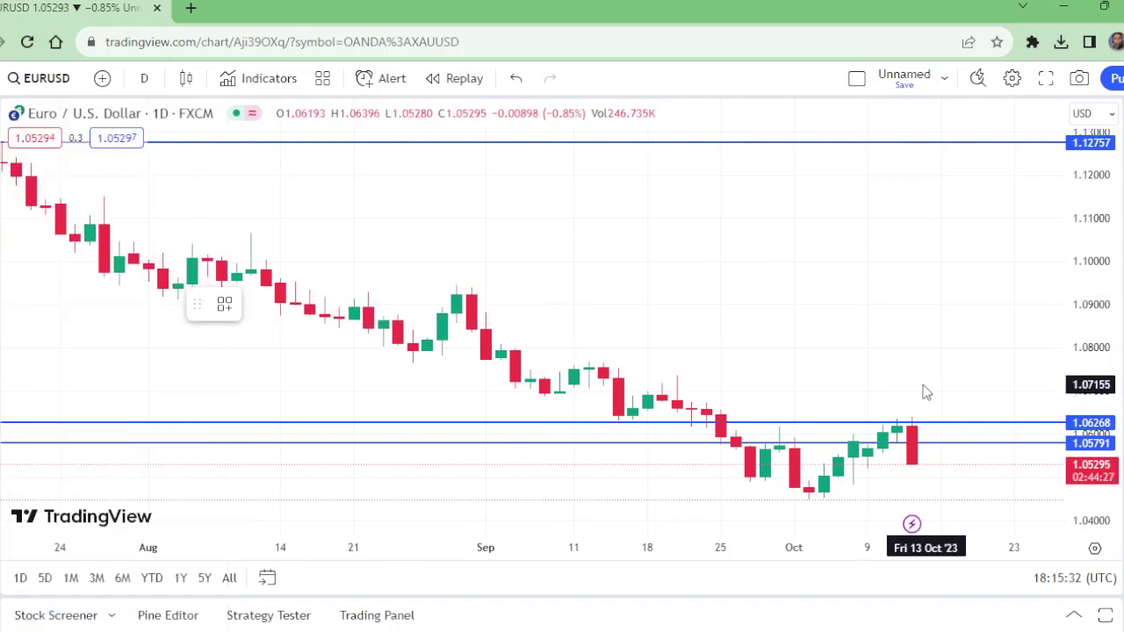
pyautogui.click(941, 441)
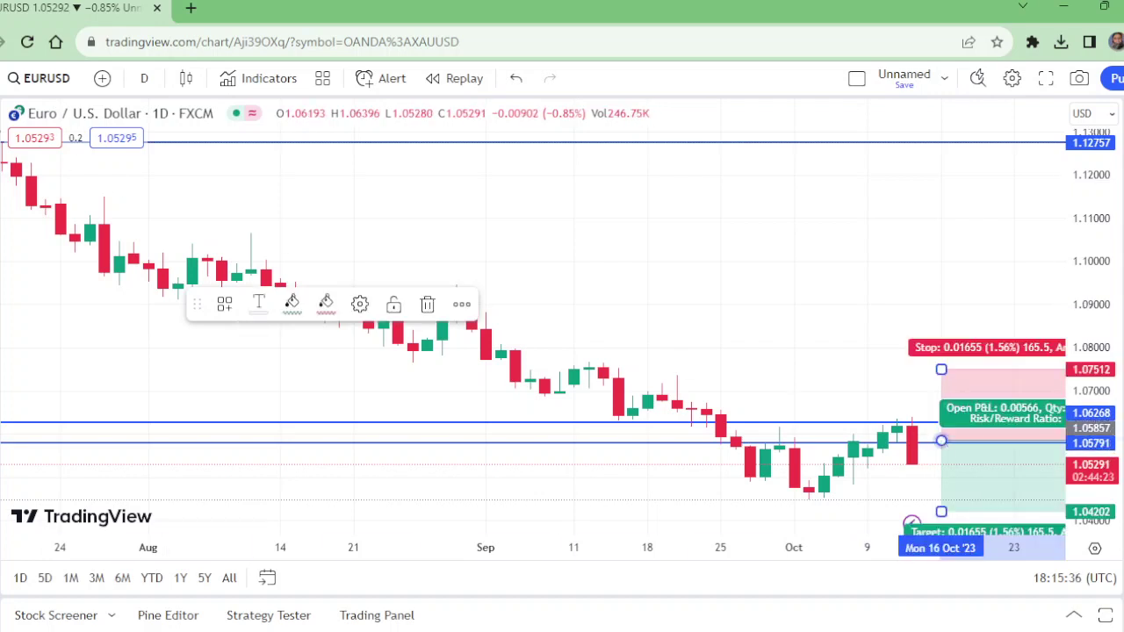
pyautogui.moveTo(941, 370); pyautogui.dragTo(945, 412)
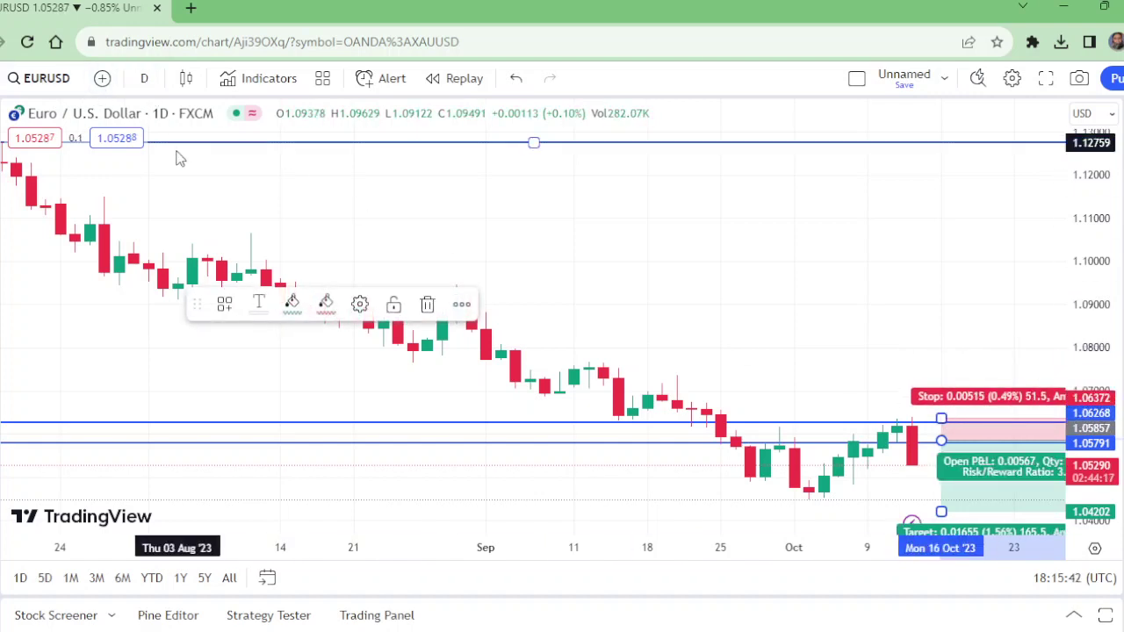
# - Zoom the daily chart out to show history back to late 2022
pyautogui.click(482, 498)
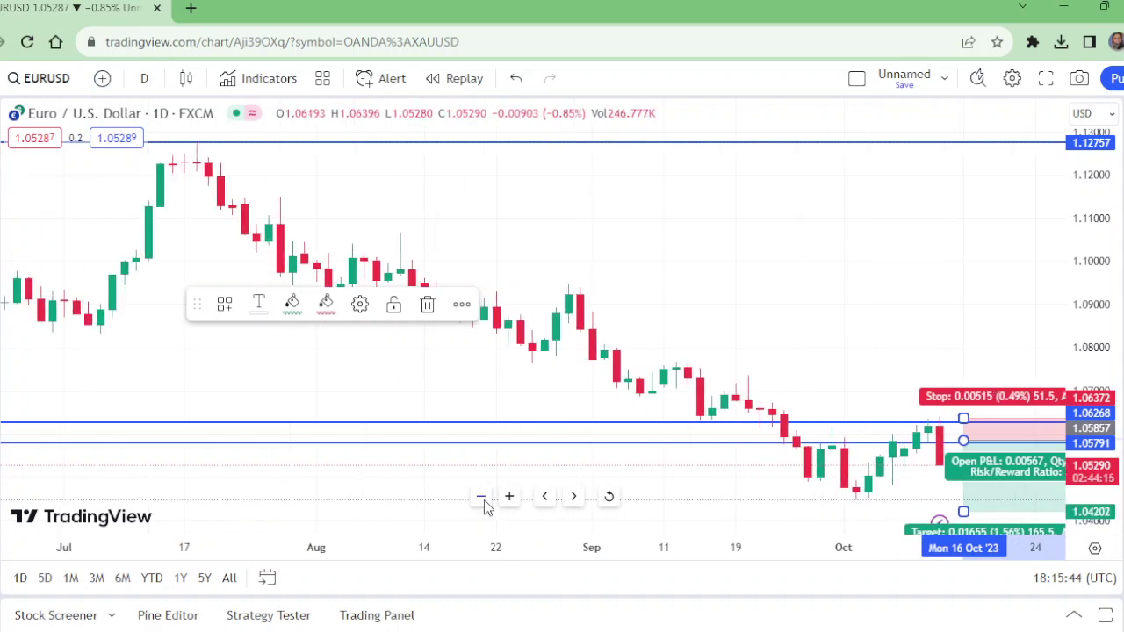
pyautogui.click(482, 497)
pyautogui.click(482, 498)
pyautogui.click(482, 497)
pyautogui.click(482, 498)
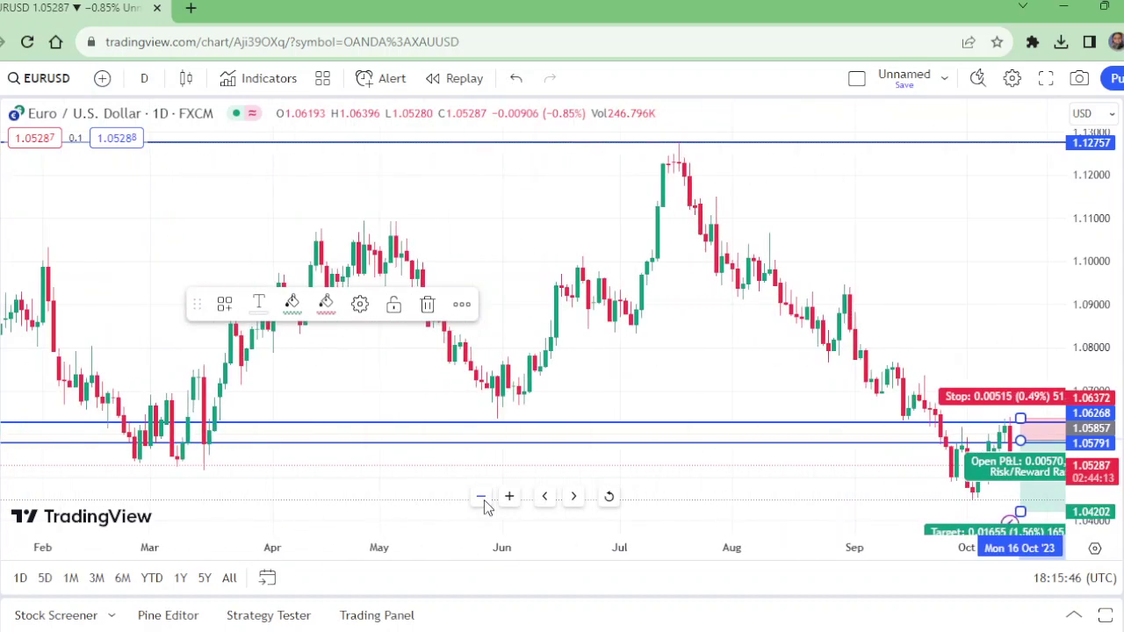
pyautogui.click(143, 80)
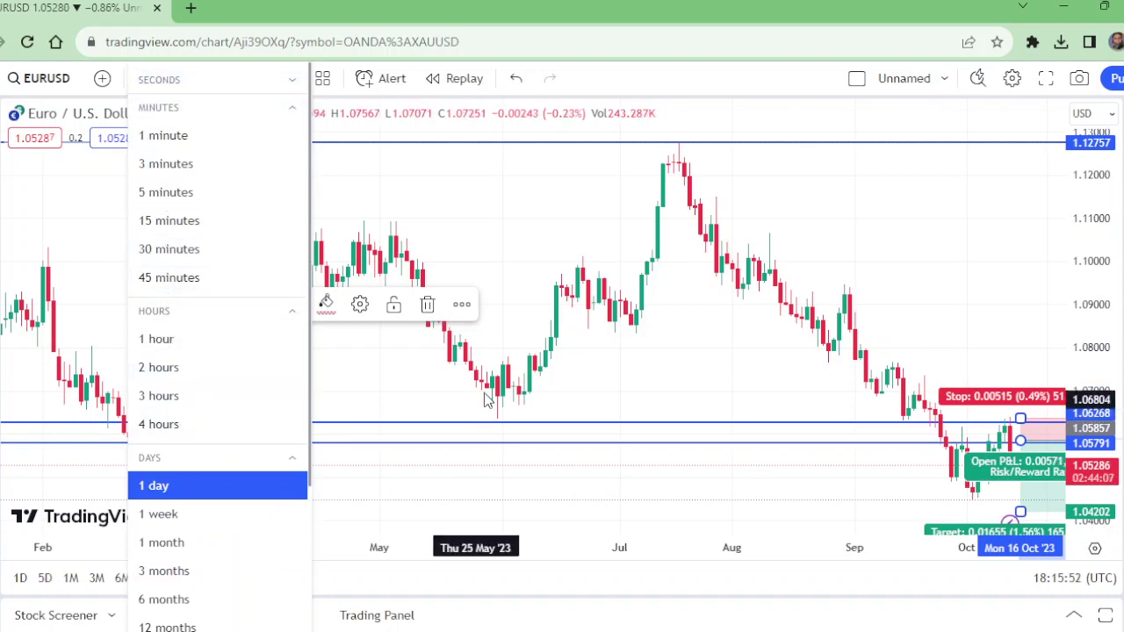
pyautogui.click(602, 368)
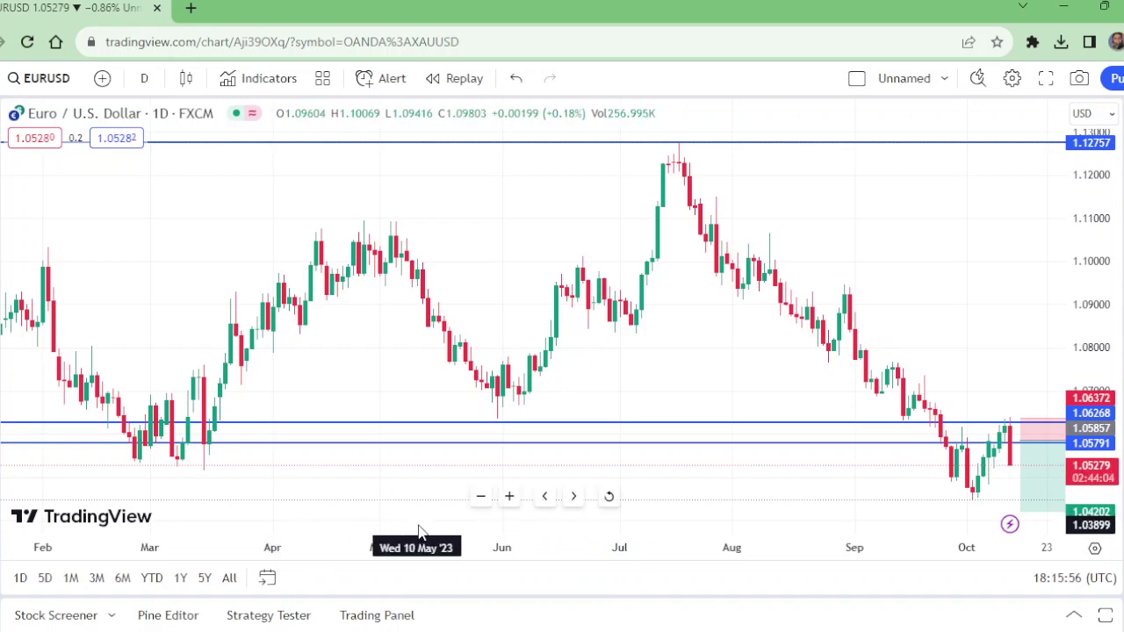
pyautogui.click(481, 497)
pyautogui.click(481, 497)
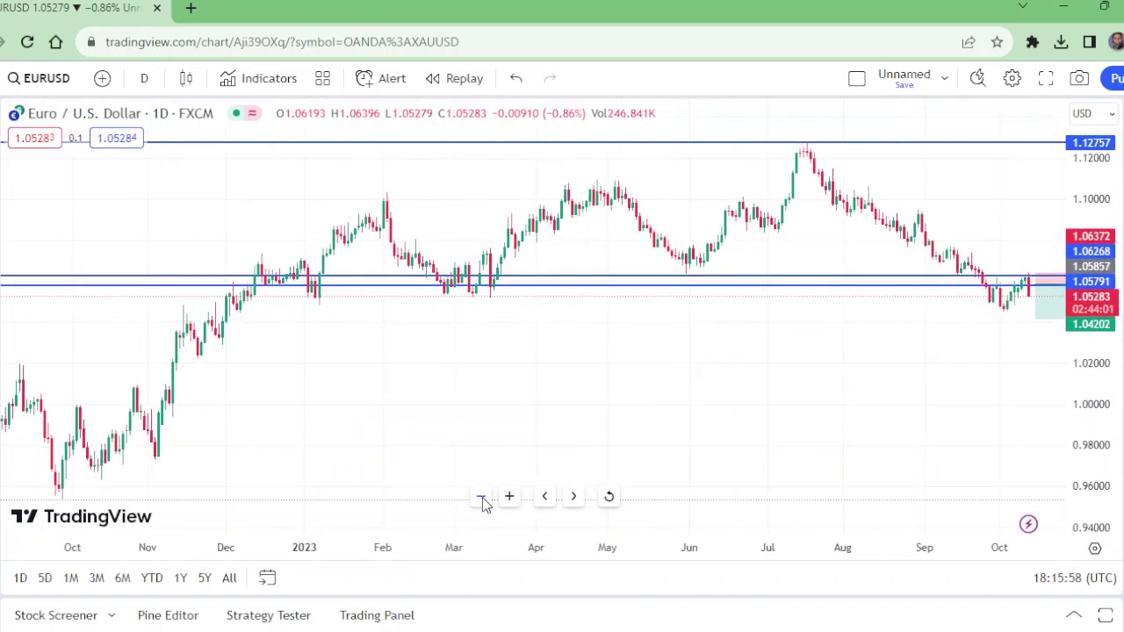
# - Extend the short position's target down to 1.00674 and deselect it
pyautogui.moveTo(1036, 318); pyautogui.dragTo(1036, 391)
pyautogui.click(397, 278)
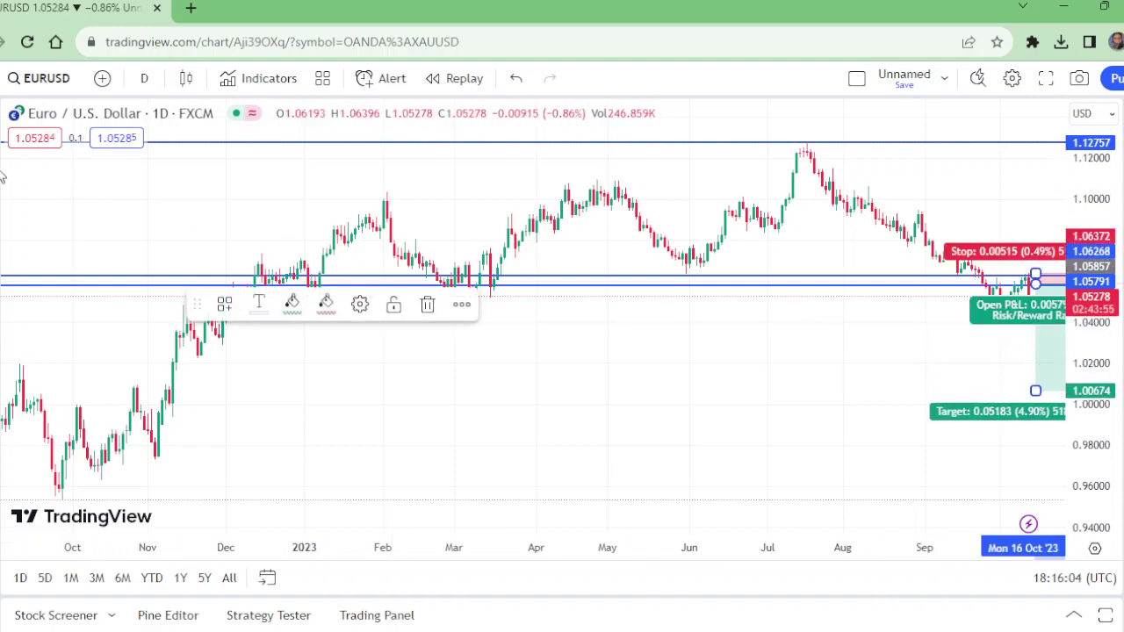
pyautogui.click(29, 258)
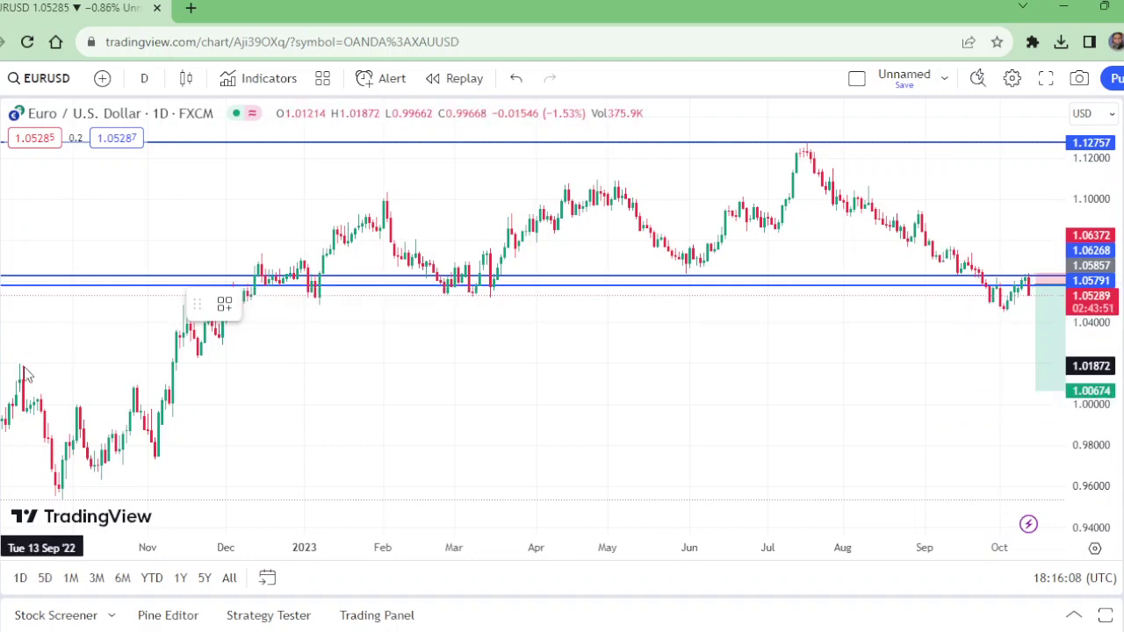
# - Add horizontal lines at 1.01872, 1.04663 and 1.03289, then reset and zoom out the view
pyautogui.hotkey('alt', 'h')
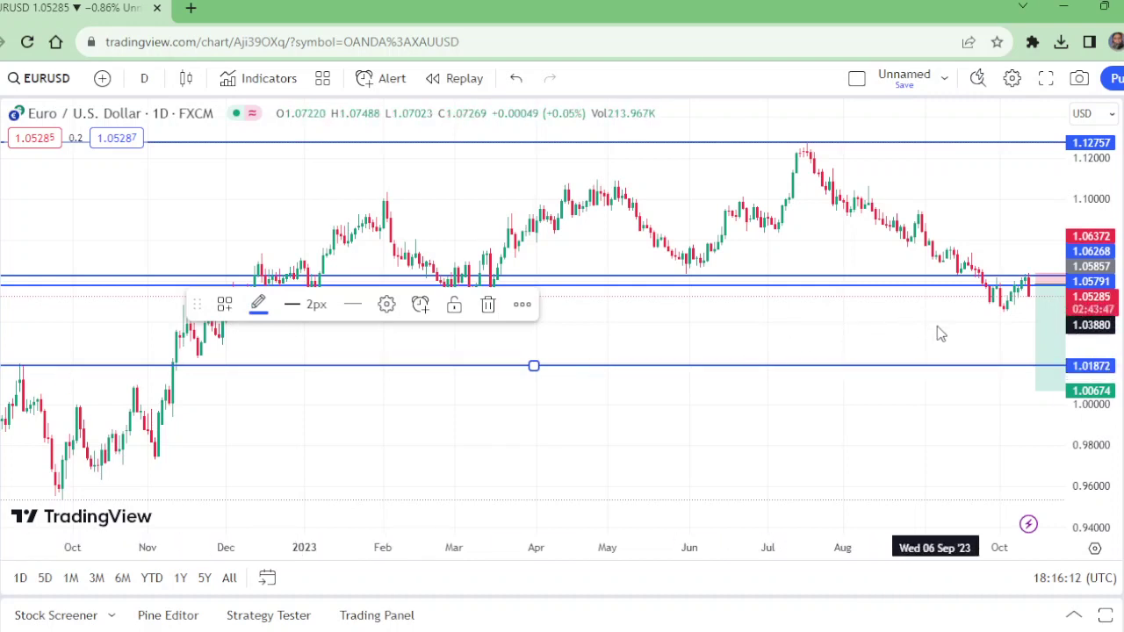
pyautogui.click(1005, 309)
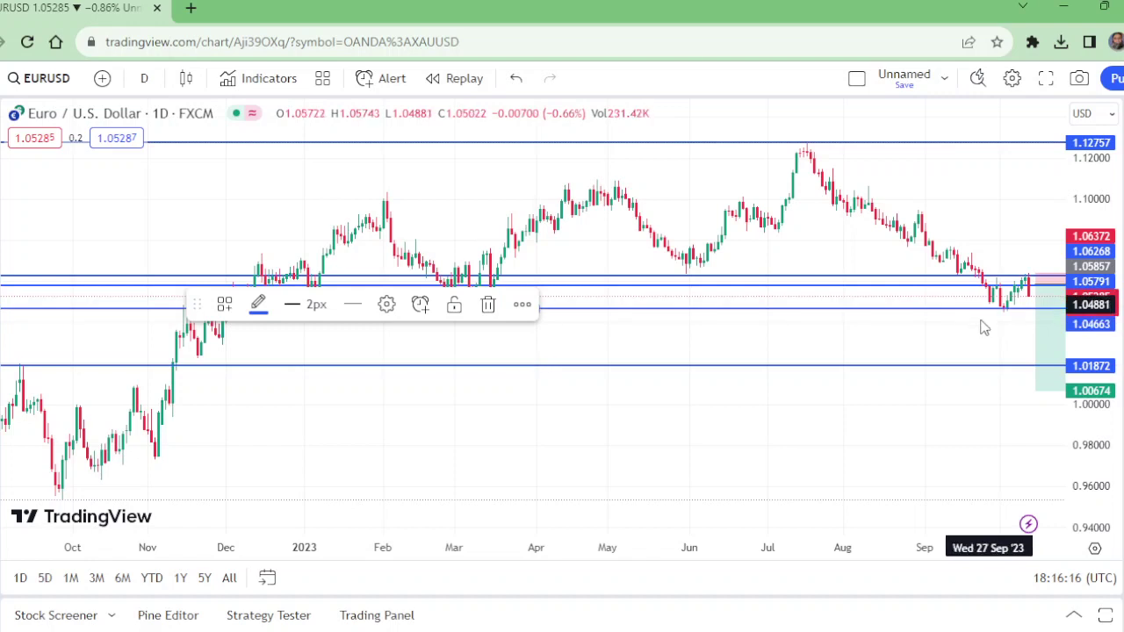
pyautogui.click(222, 337)
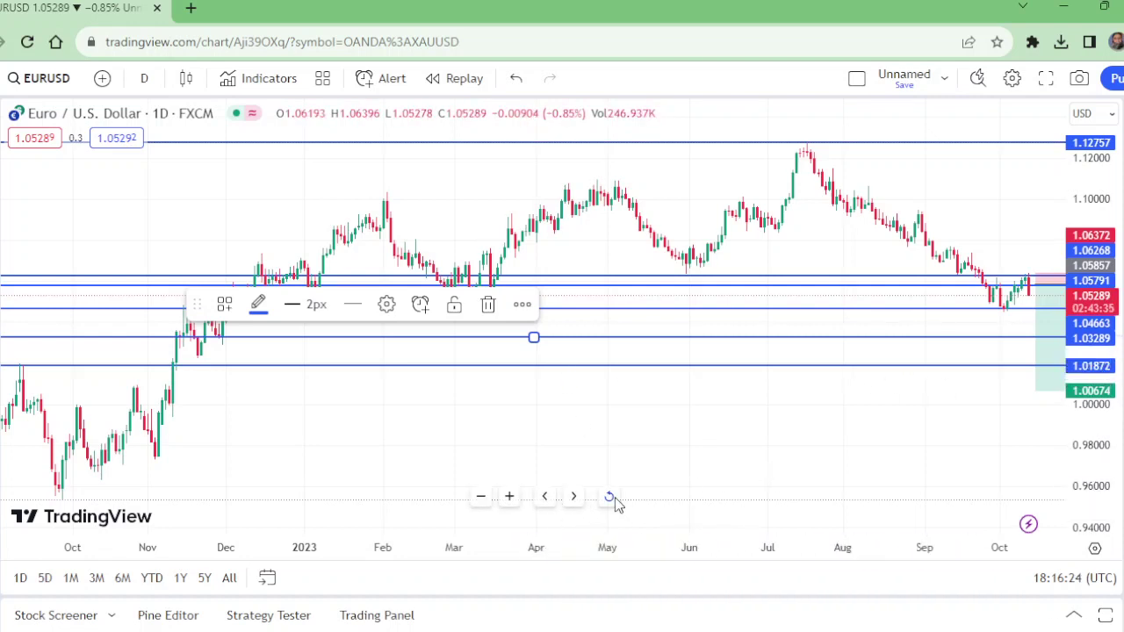
pyautogui.click(610, 497)
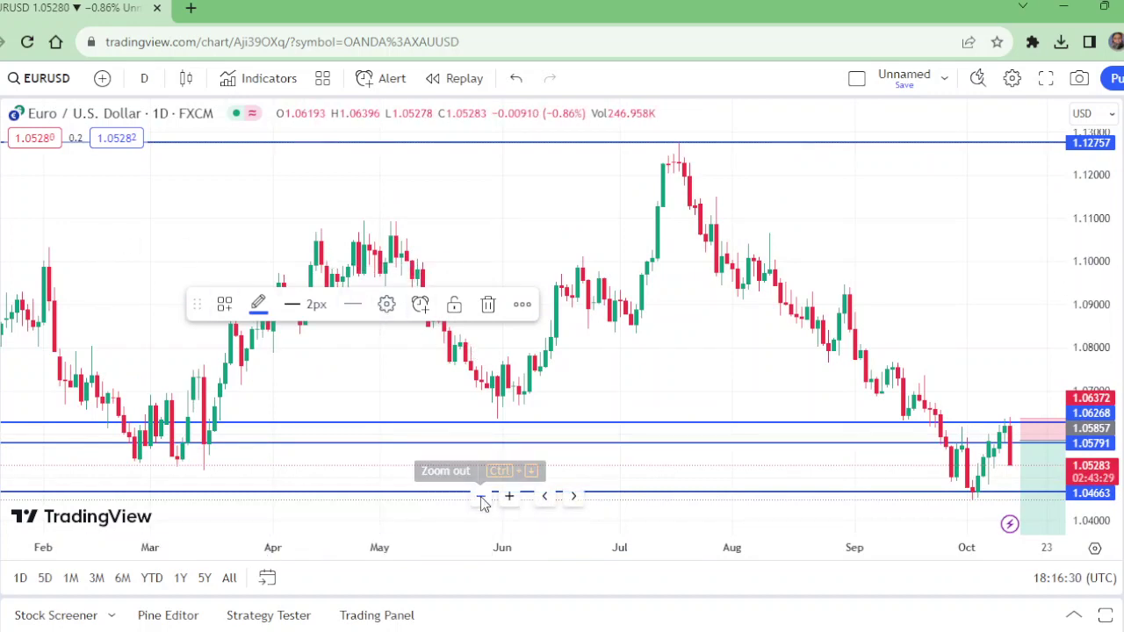
pyautogui.click(482, 498)
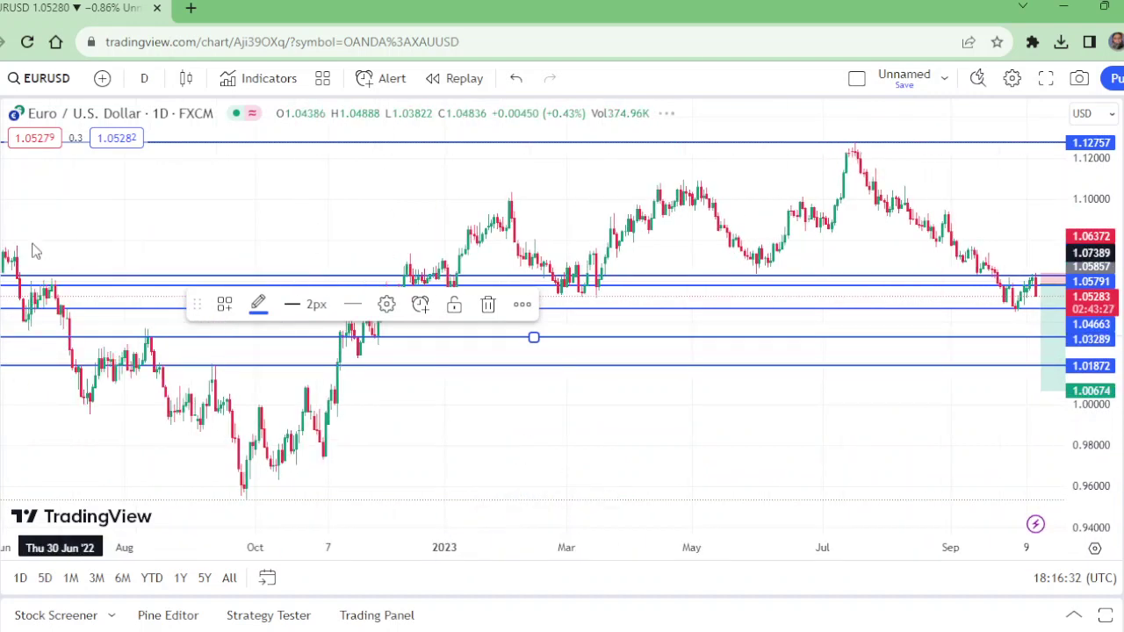